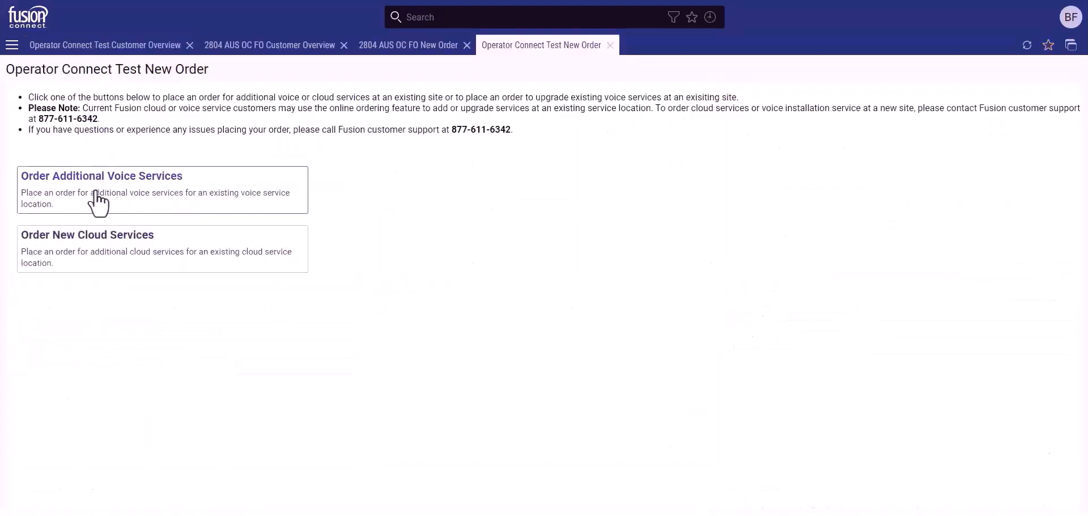
Start an additional voice services order for the Operator Connect Test site and review its Teams telephone and toll-free services.
click(98, 202)
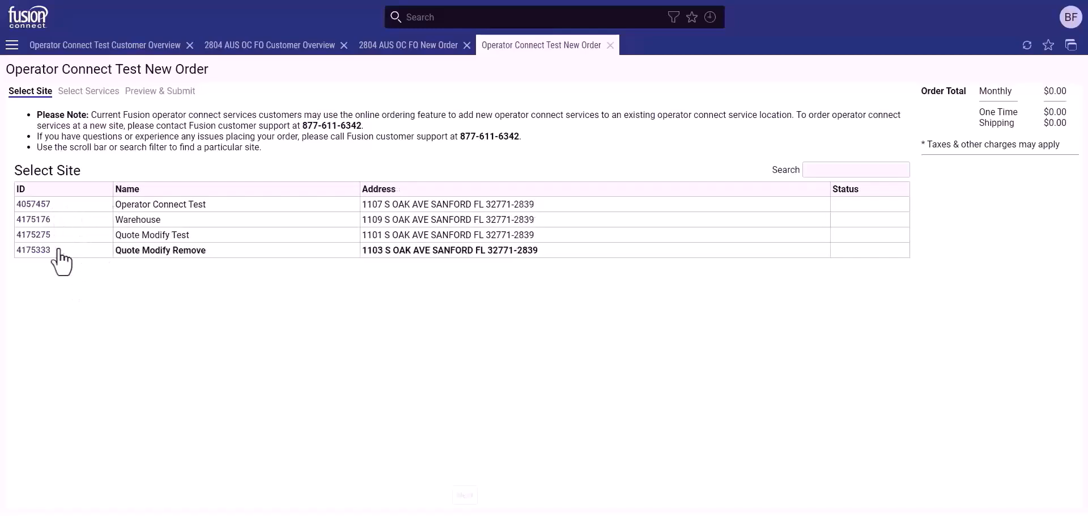
click(43, 205)
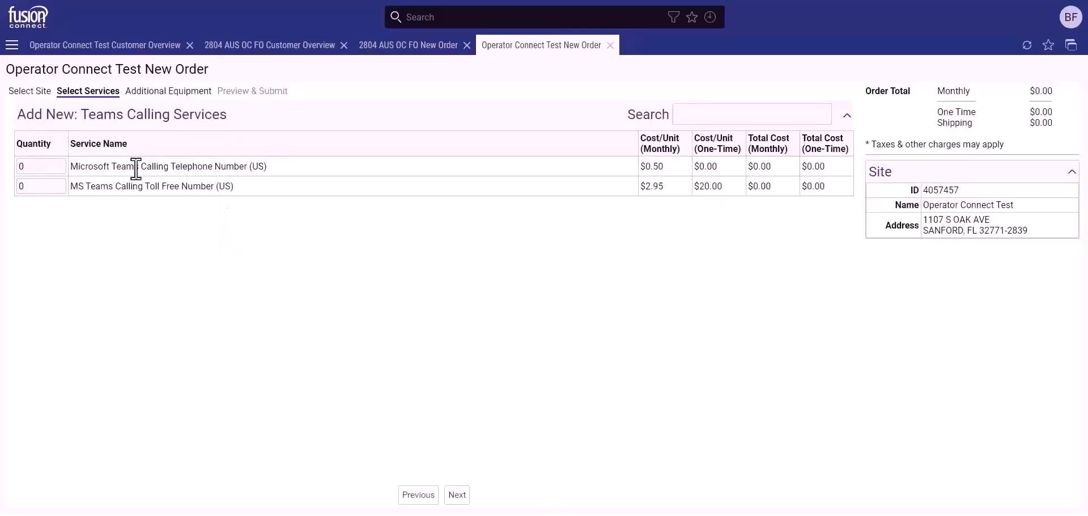
drag(140, 167, 249, 168)
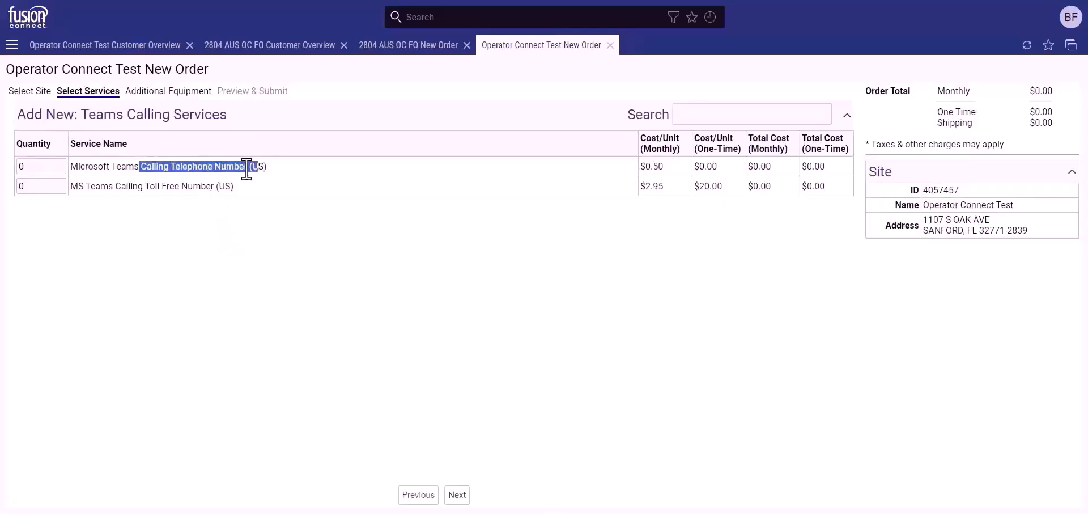
click(250, 168)
drag(126, 186, 216, 187)
click(198, 187)
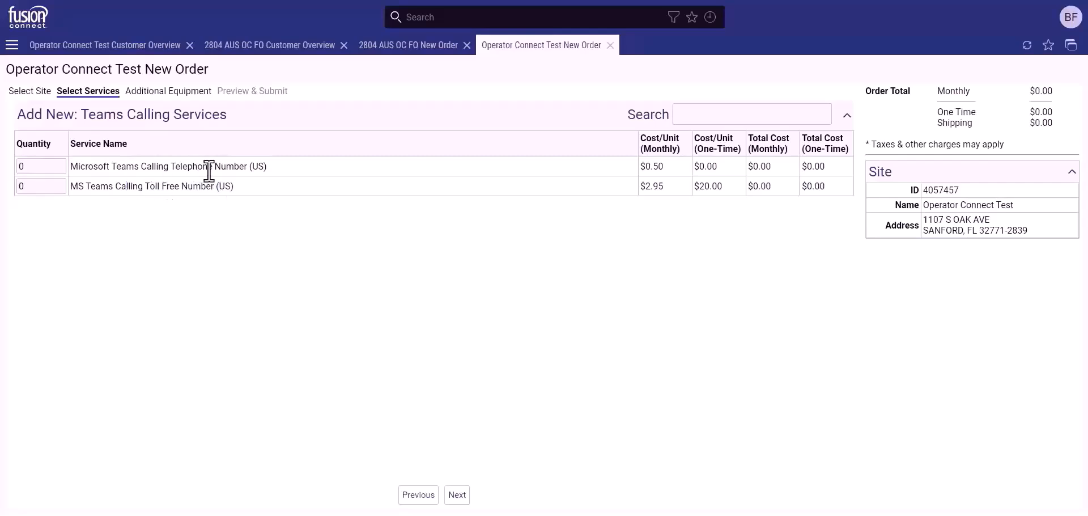
Order one Teams telephone number and one toll-free number, then continue.
click(60, 165)
click(60, 183)
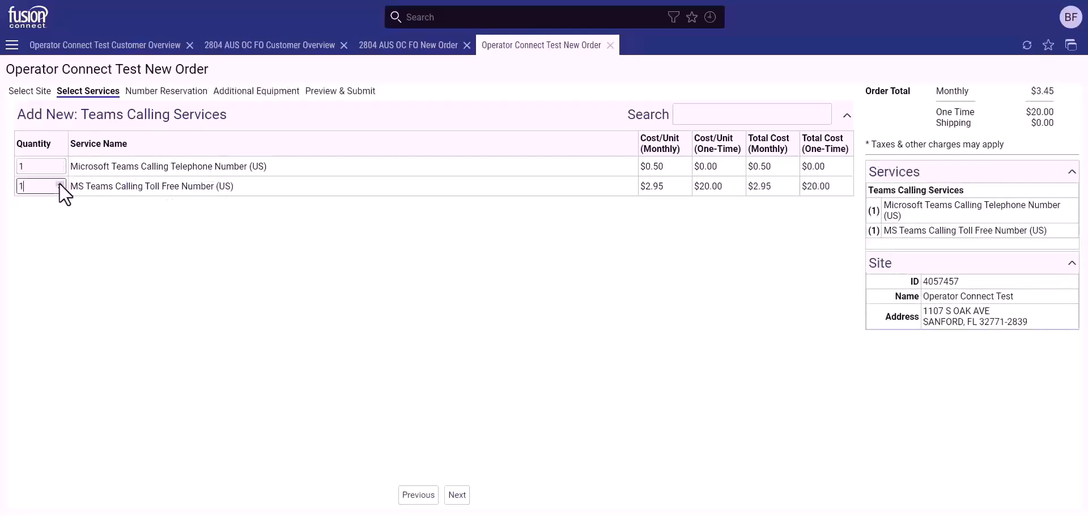
click(454, 489)
Review the Local Numbers and Toll Free Numbers sections of number reservation.
drag(20, 112, 122, 115)
click(116, 115)
drag(22, 407, 128, 406)
click(128, 405)
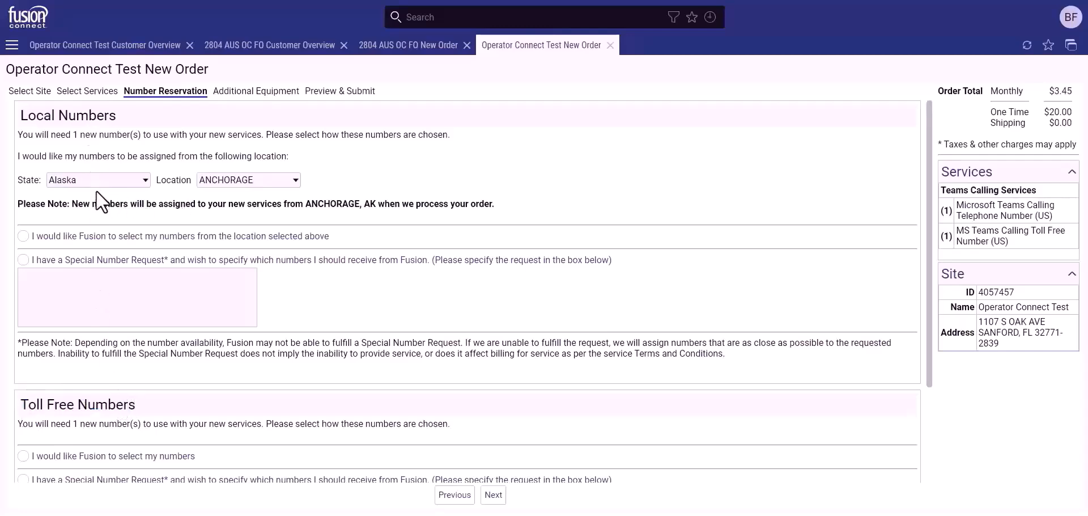
Set the local number location to ASPEN, Colorado.
click(142, 182)
click(90, 282)
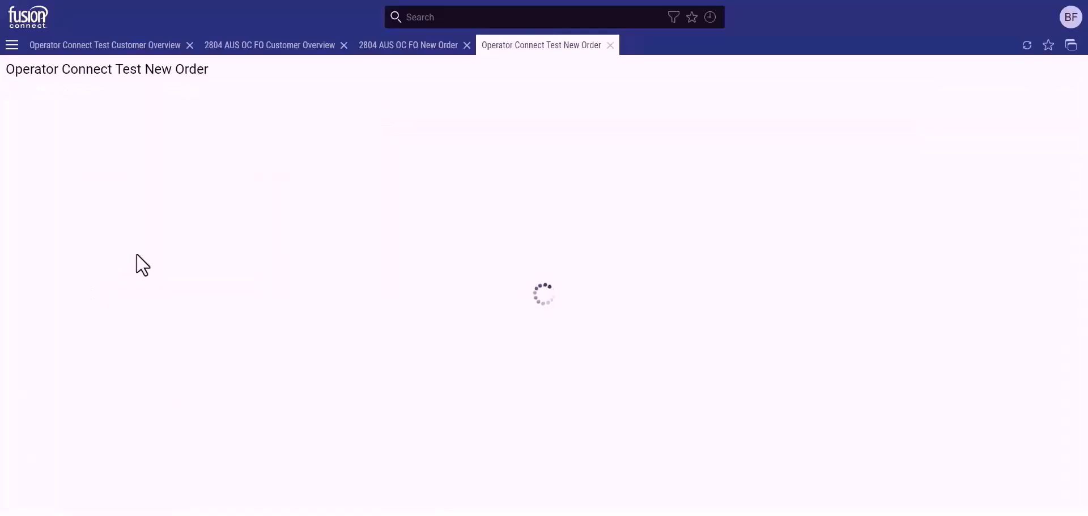
click(234, 180)
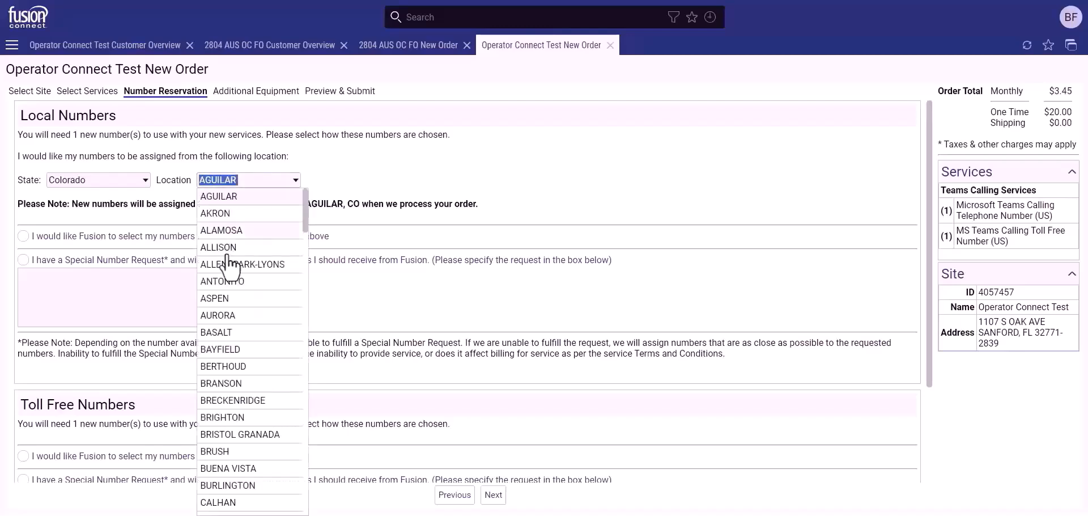
click(222, 297)
Let Fusion select both the local and toll-free numbers.
click(23, 236)
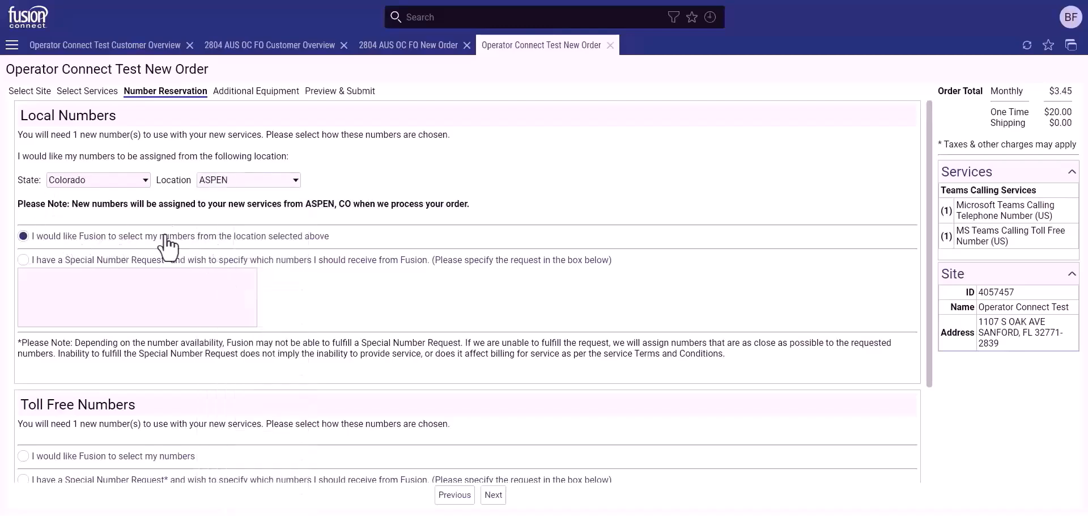
click(26, 260)
scroll(49, 384, down, 2)
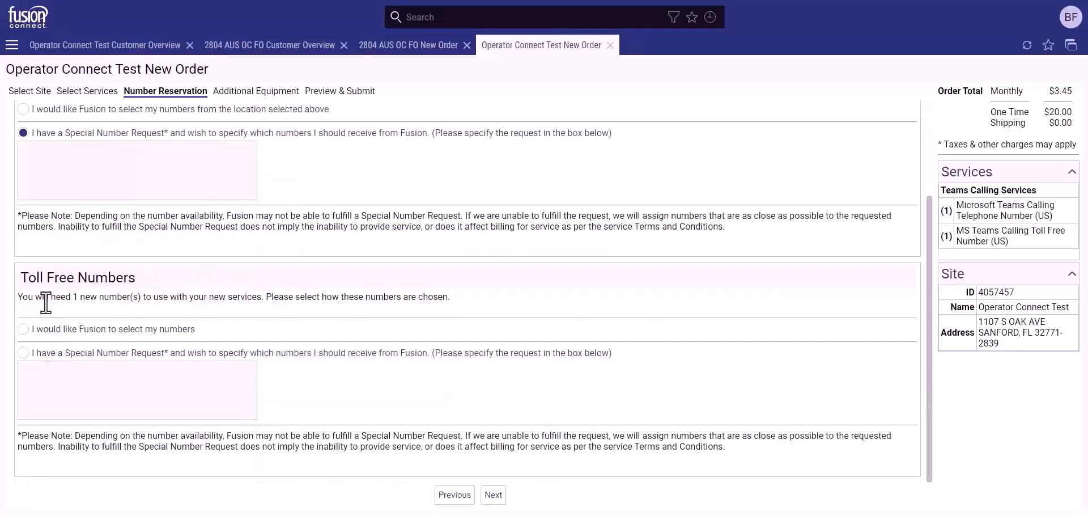
click(29, 330)
click(23, 329)
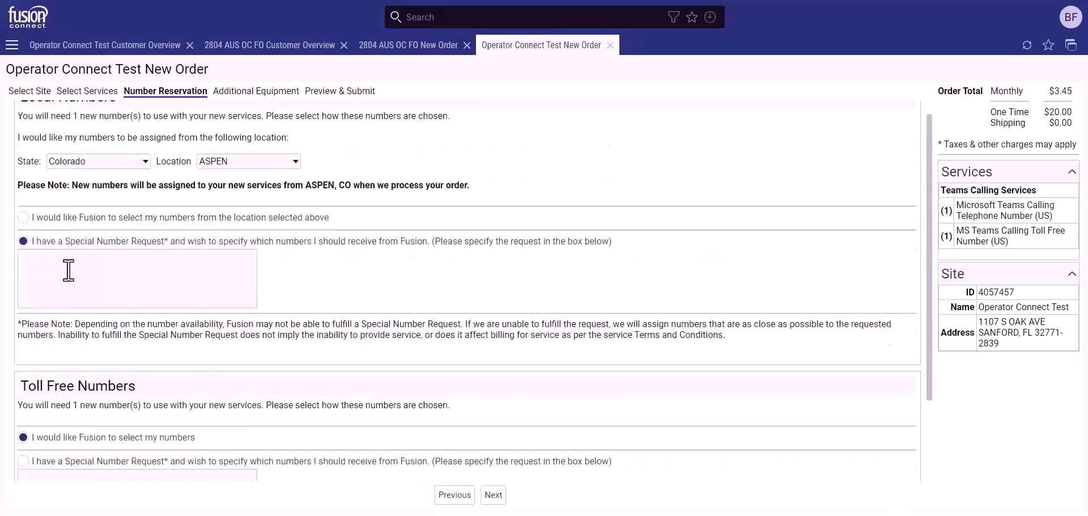
click(44, 239)
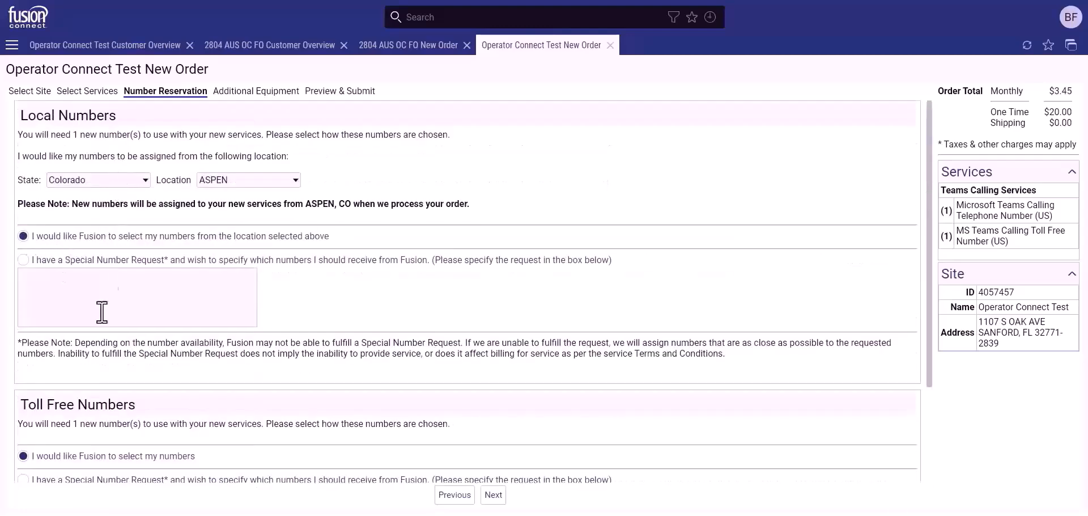
On the equipment step, try a Polycom CCX 500 as Customer Provided Equipment.
click(493, 494)
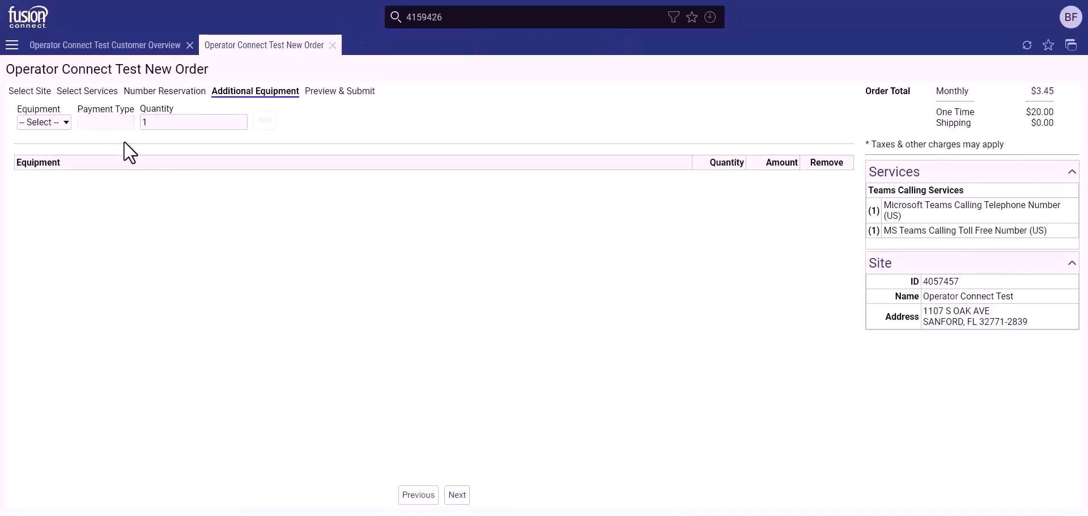
click(54, 123)
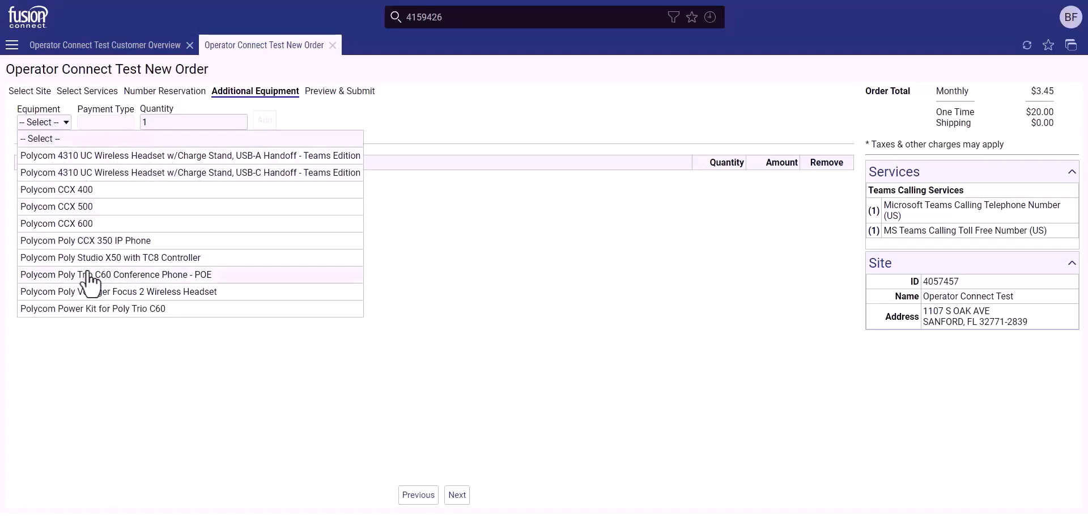
click(79, 207)
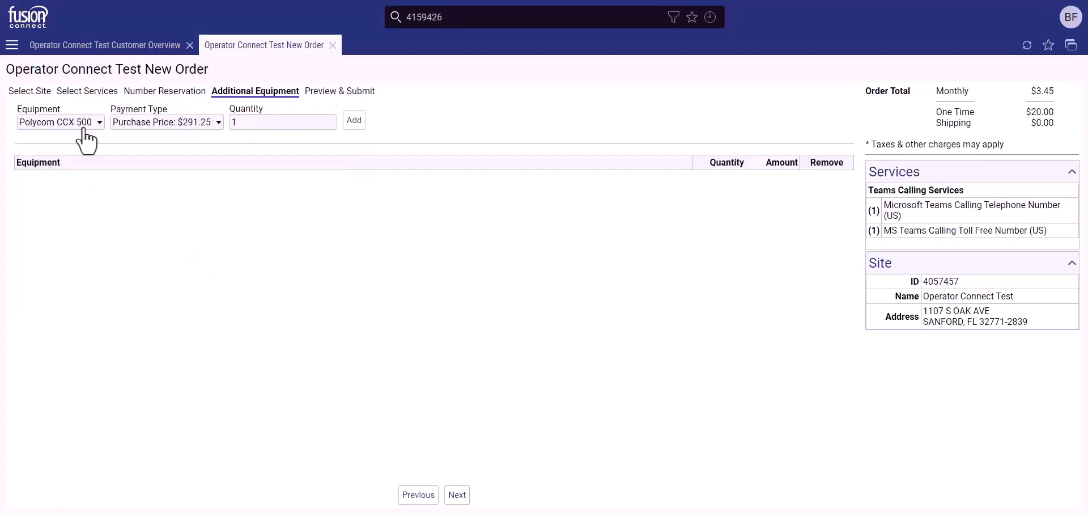
click(195, 130)
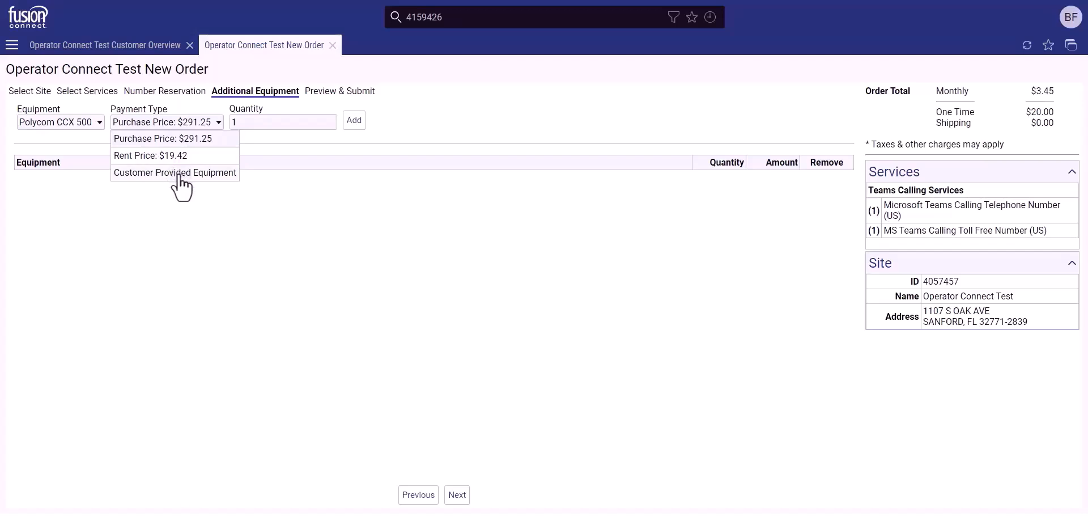
click(176, 172)
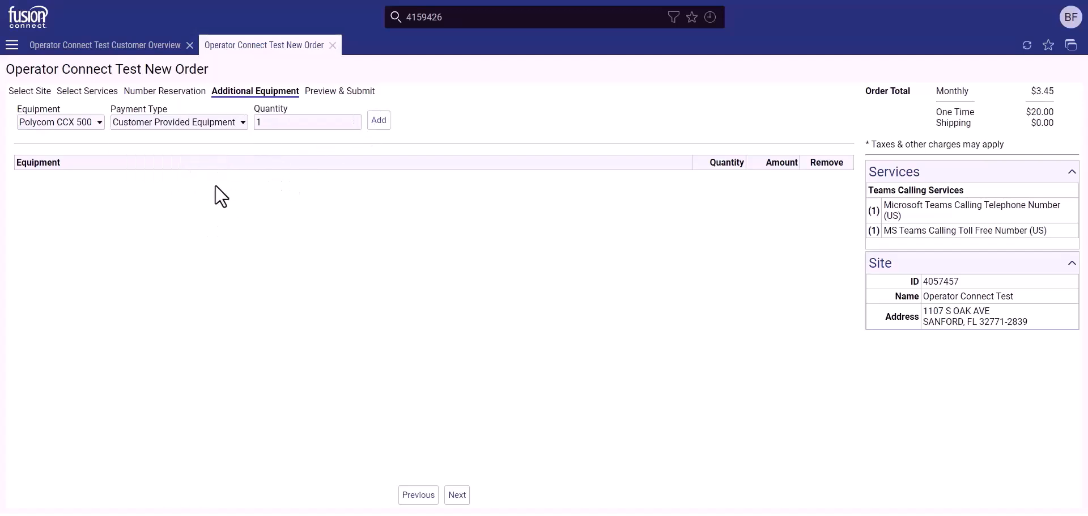
Reset the equipment choice to none and continue to the order preview.
click(85, 125)
click(70, 139)
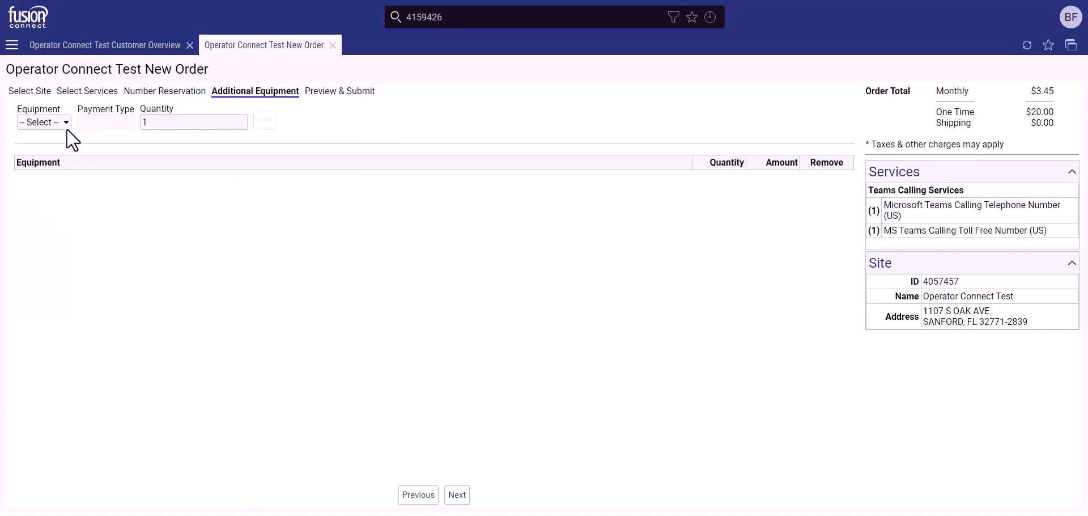
click(452, 496)
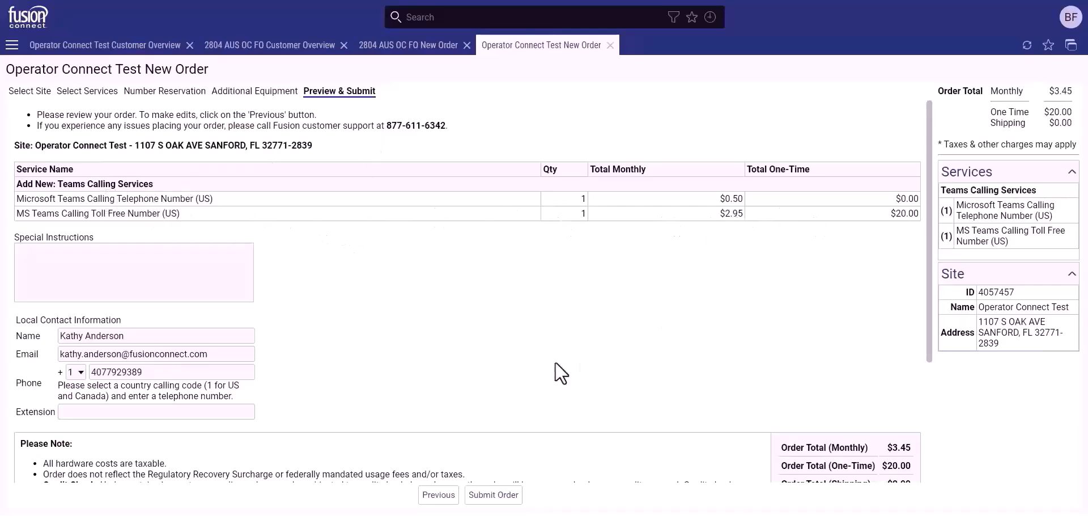
Scroll through the Preview & Submit summary, then return to the Select Site step.
scroll(491, 368, down, 3)
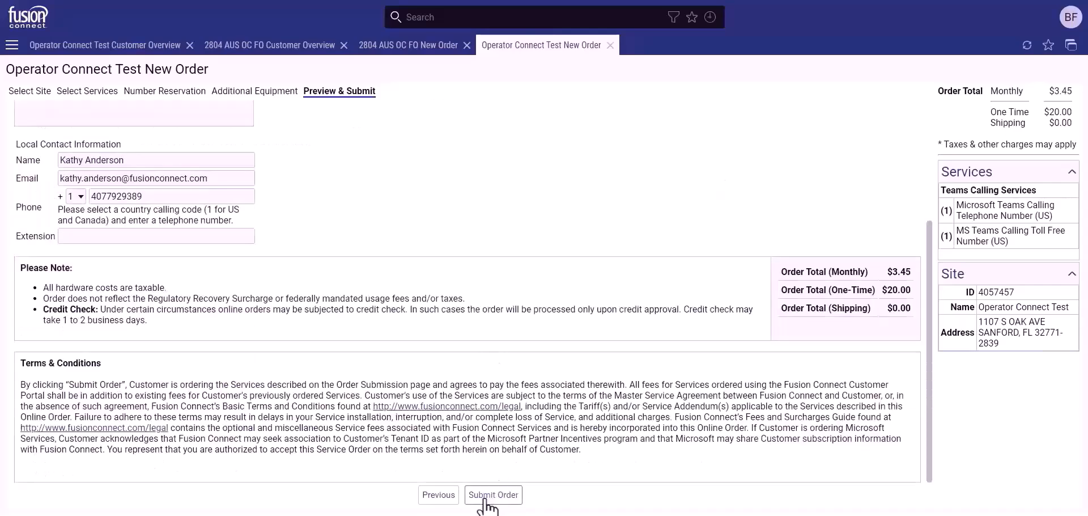
scroll(491, 397, up, 3)
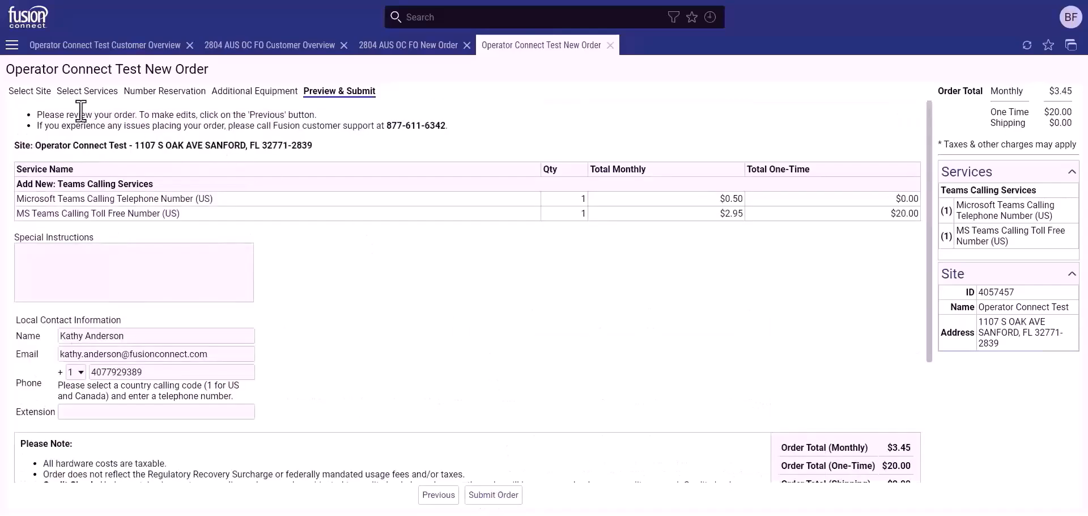
click(37, 92)
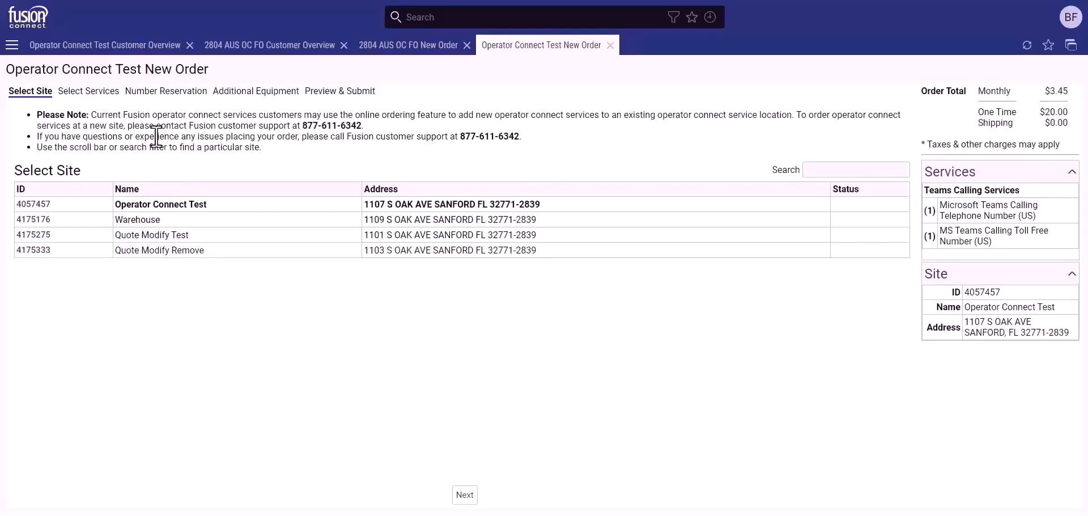
Choose the Warehouse site and review its Teams telephone number and failover services.
click(48, 220)
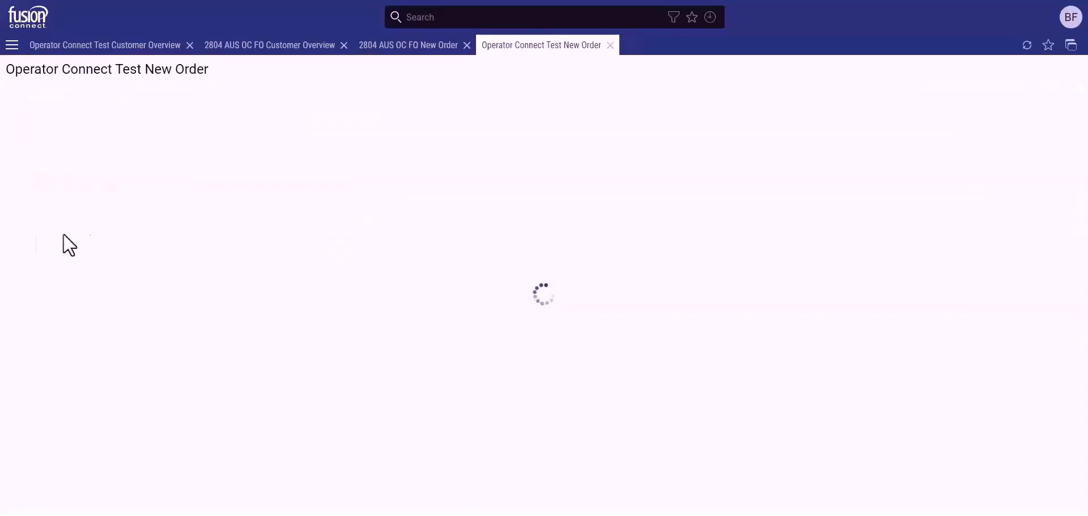
drag(149, 170, 243, 170)
click(213, 173)
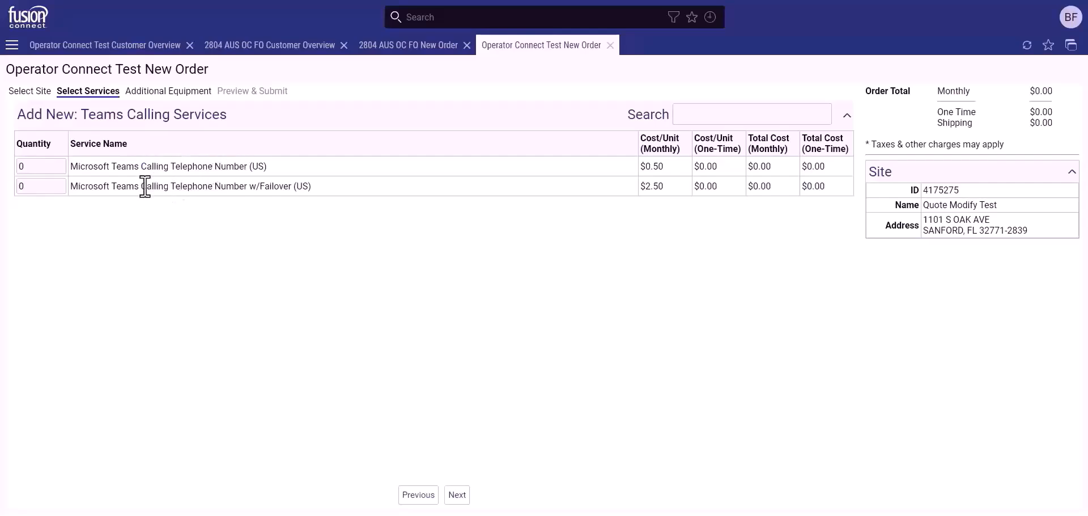
drag(141, 187, 310, 189)
click(266, 188)
Order one US failover number, then switch to the 2804 AUS OC FO new order.
drag(180, 188, 277, 187)
click(264, 187)
click(60, 185)
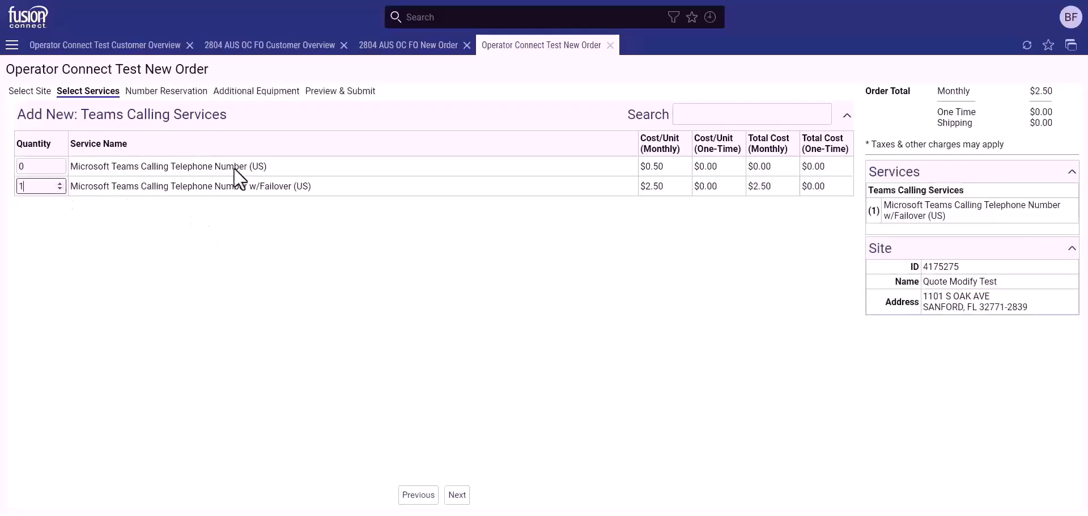
click(388, 50)
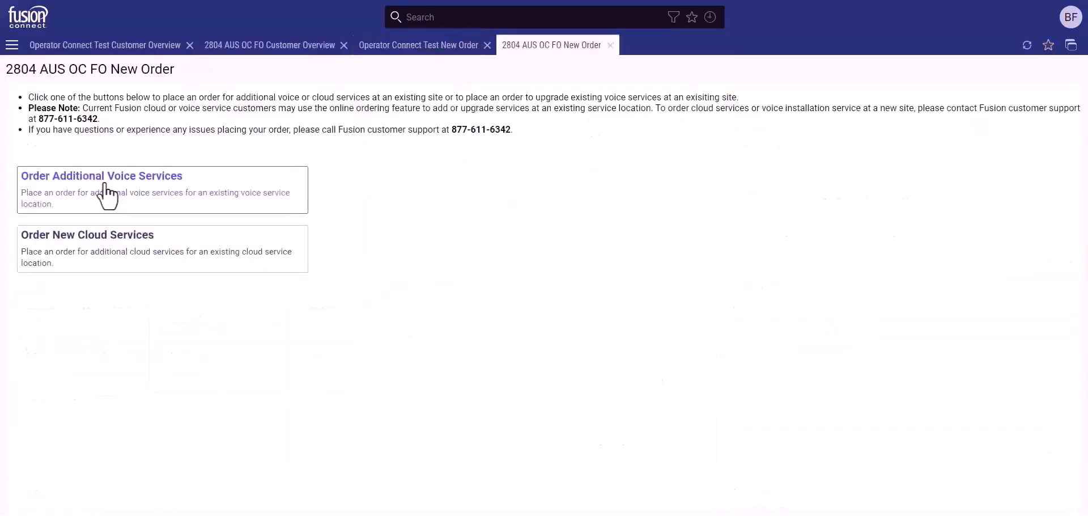
Start an additional voice order with one AU Teams number and one AU failover number.
click(106, 196)
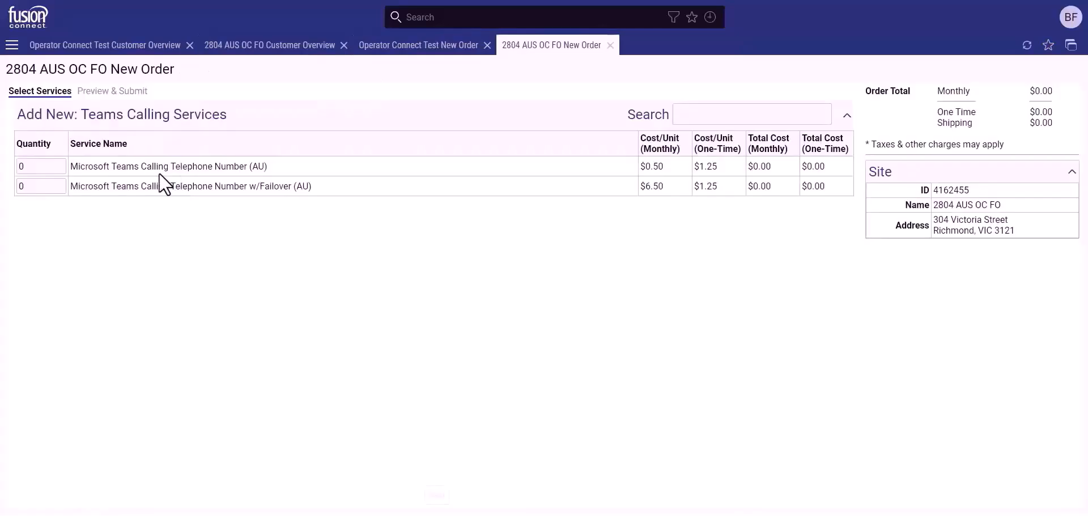
drag(112, 166, 267, 168)
click(226, 168)
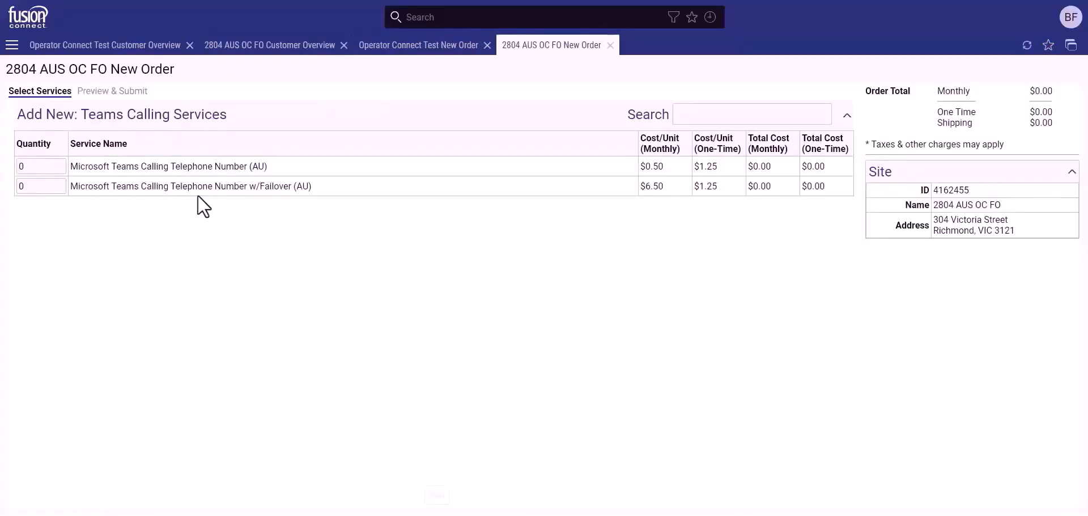
click(263, 167)
drag(126, 187, 311, 191)
click(274, 187)
click(60, 184)
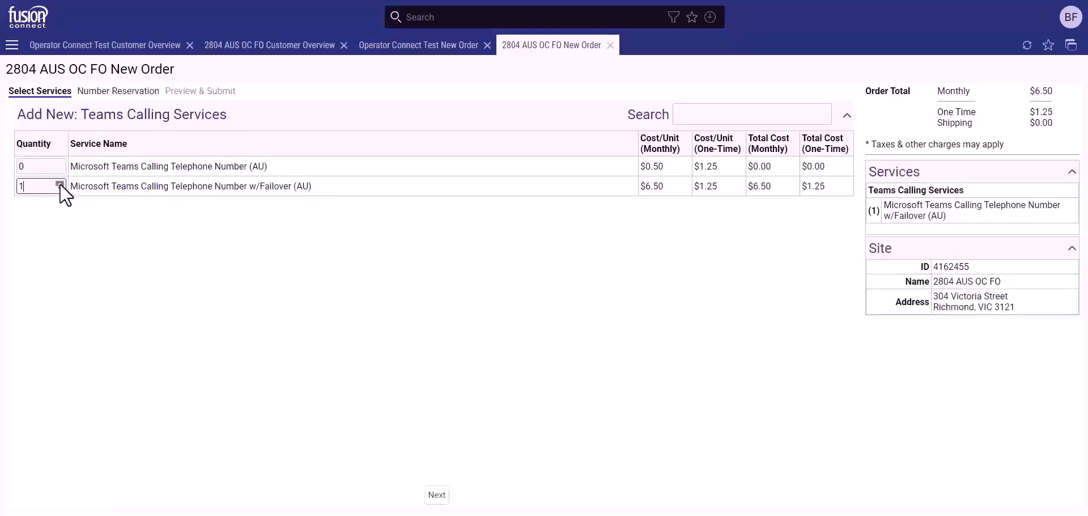
click(60, 163)
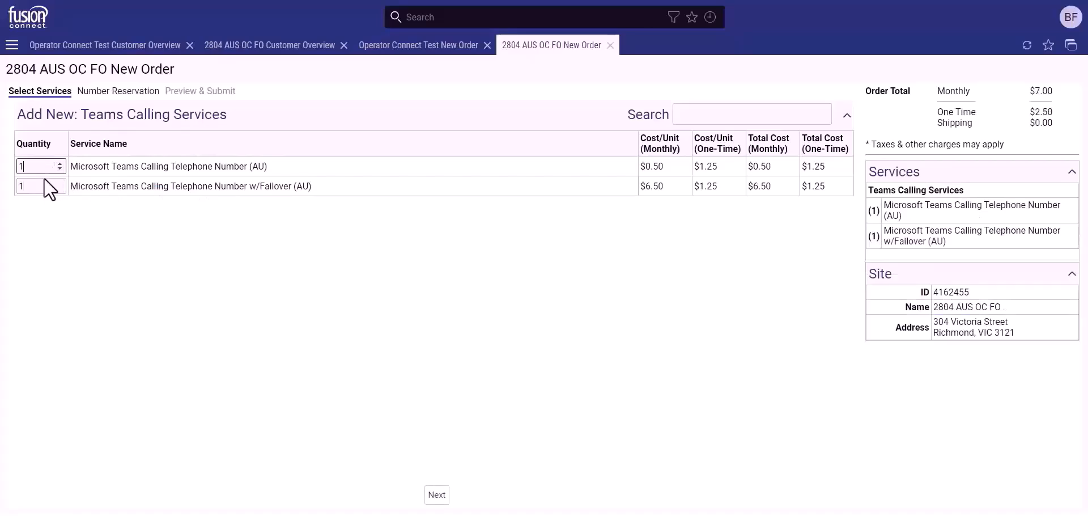
click(437, 494)
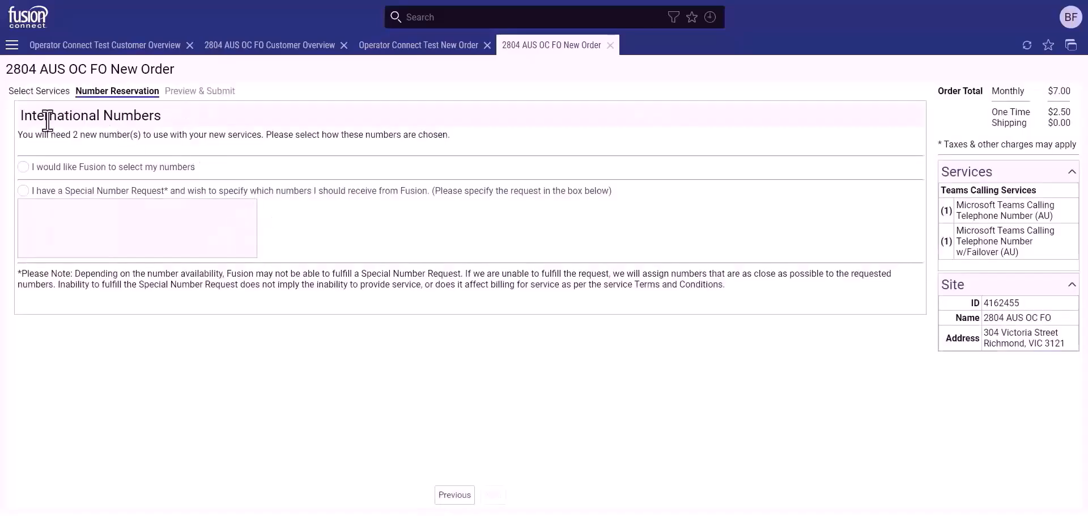
Let Fusion select the international numbers and proceed to Preview & Submit.
drag(20, 116, 174, 117)
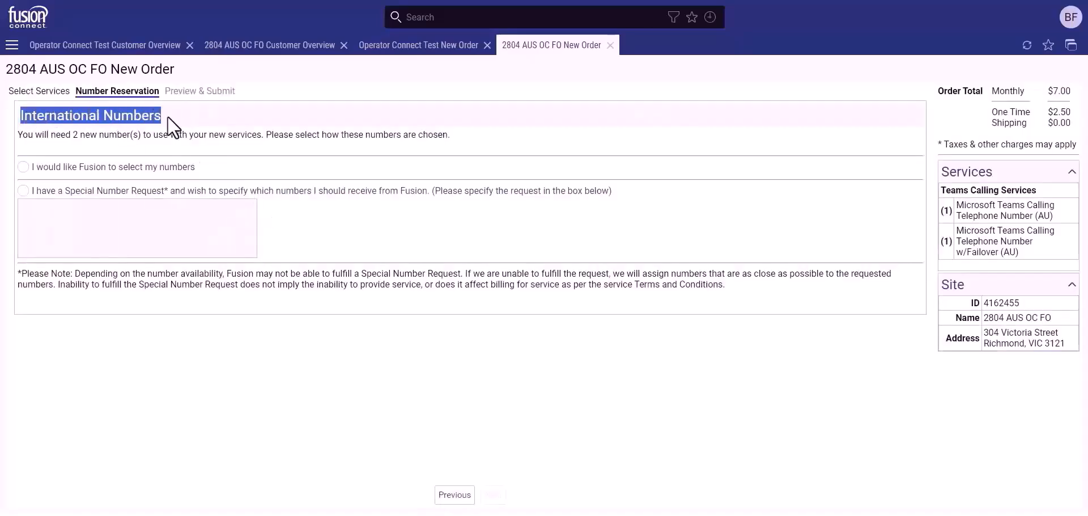
click(169, 118)
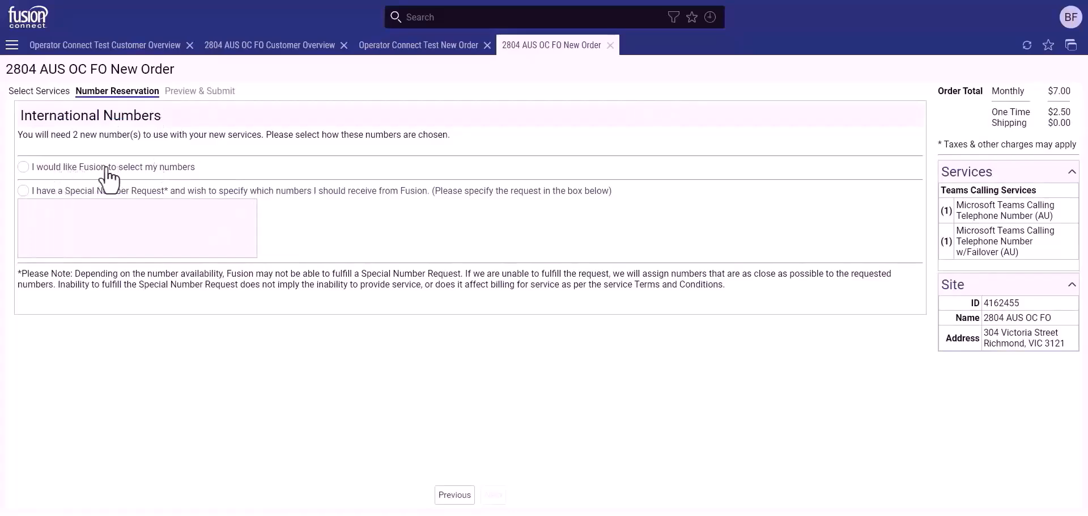
click(25, 168)
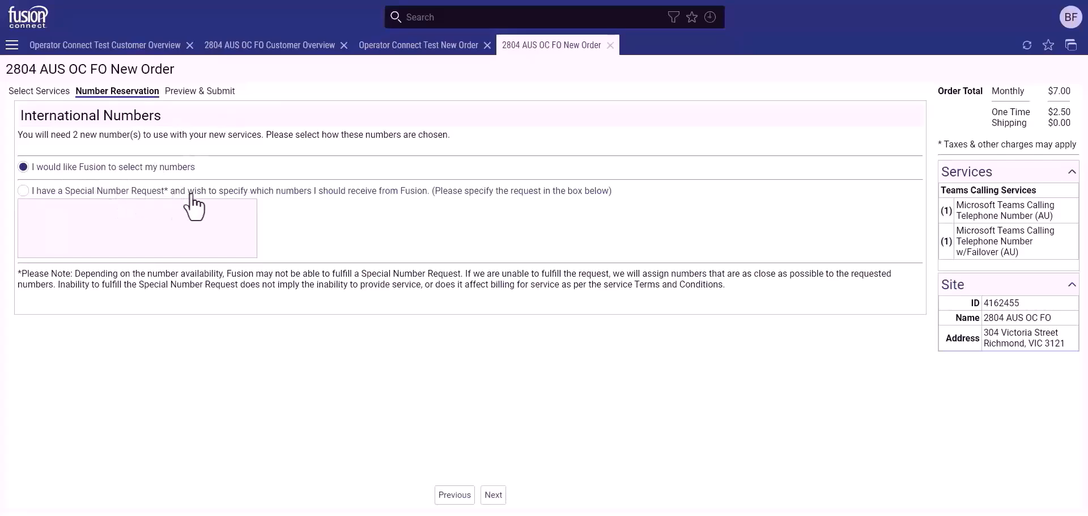
click(58, 195)
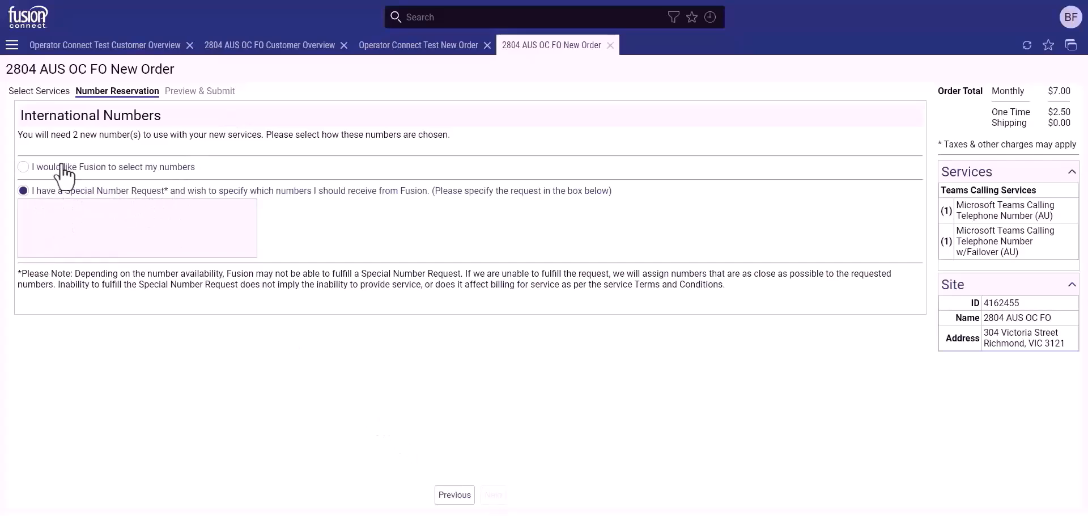
click(24, 166)
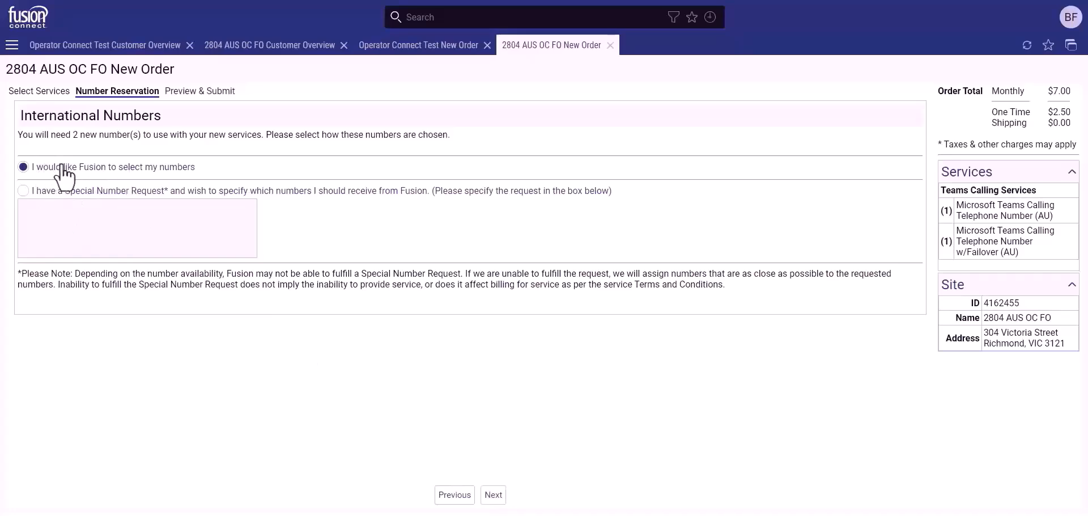
click(493, 494)
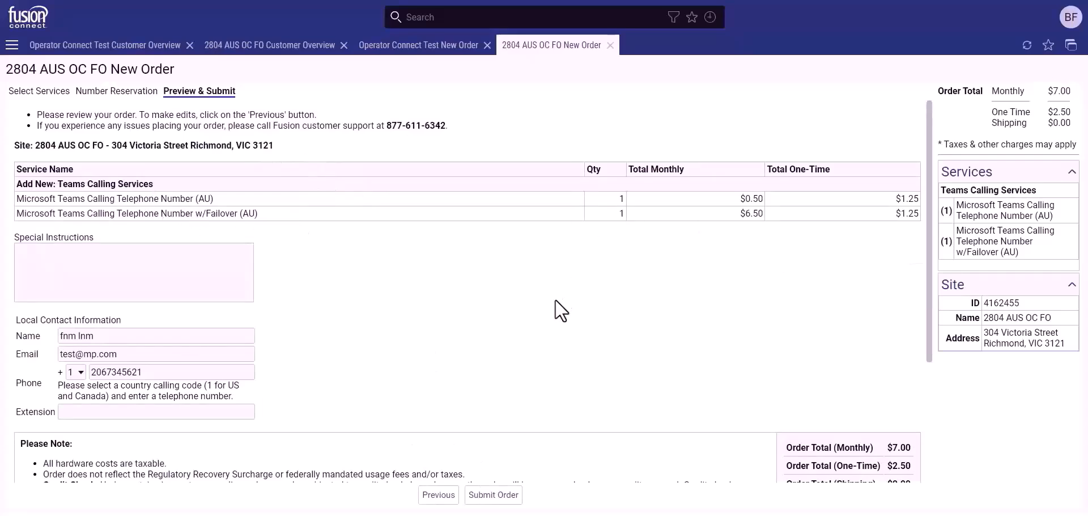
Scroll the 2804 AUS OC FO preview showing $0.50 and $6.50 monthly charges.
scroll(539, 397, down, 3)
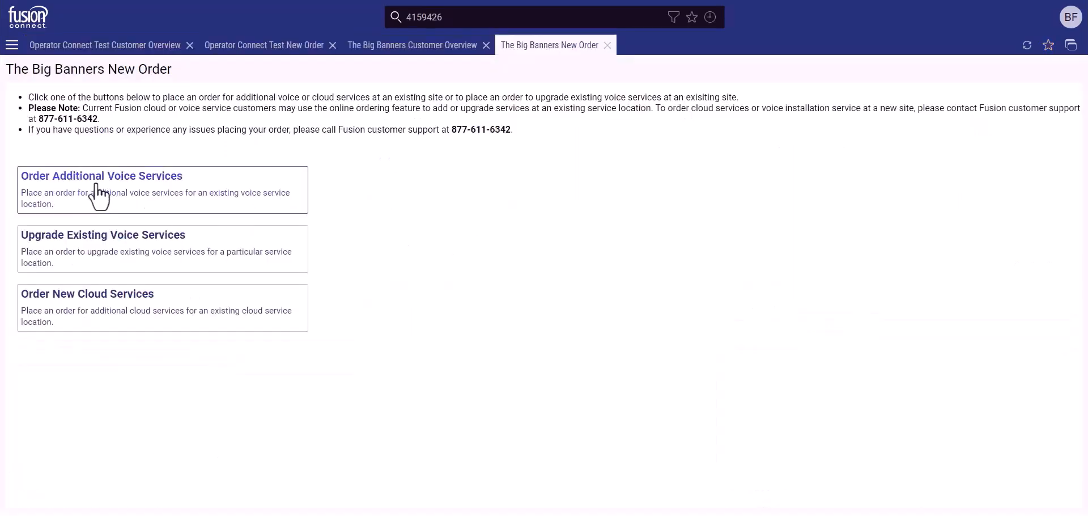
Start an additional voice order for The Big Banners with Teams Calling as the voice type.
click(120, 185)
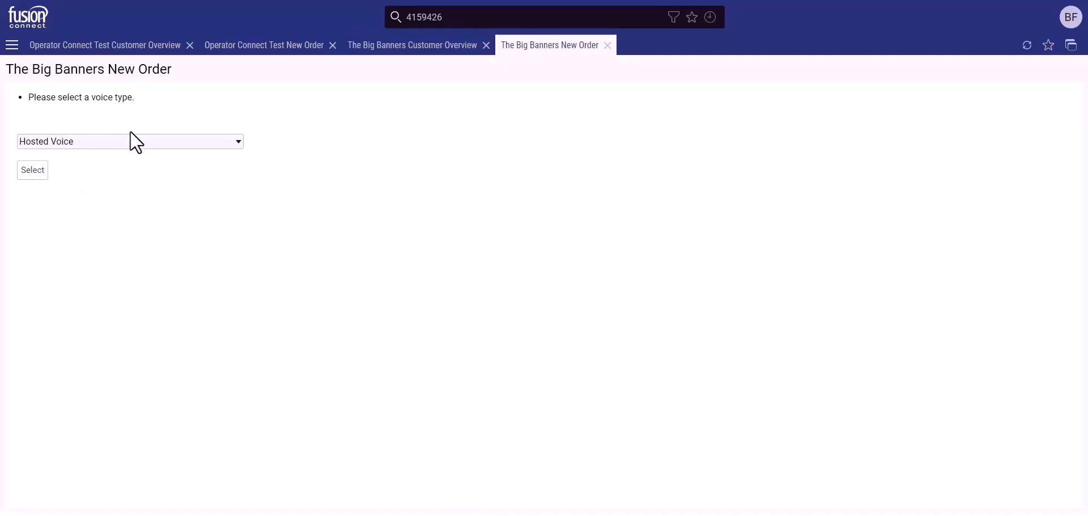
click(98, 142)
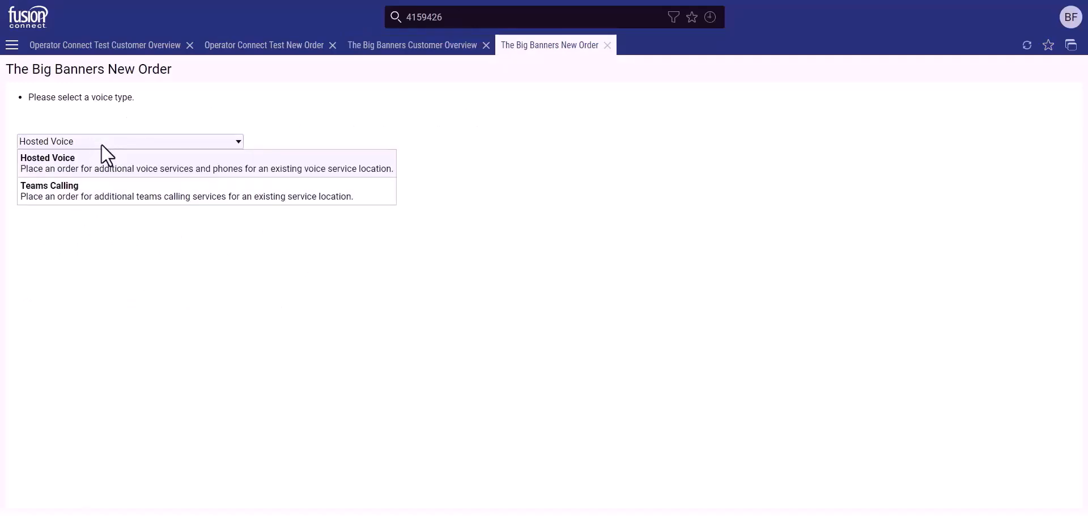
click(99, 194)
click(33, 170)
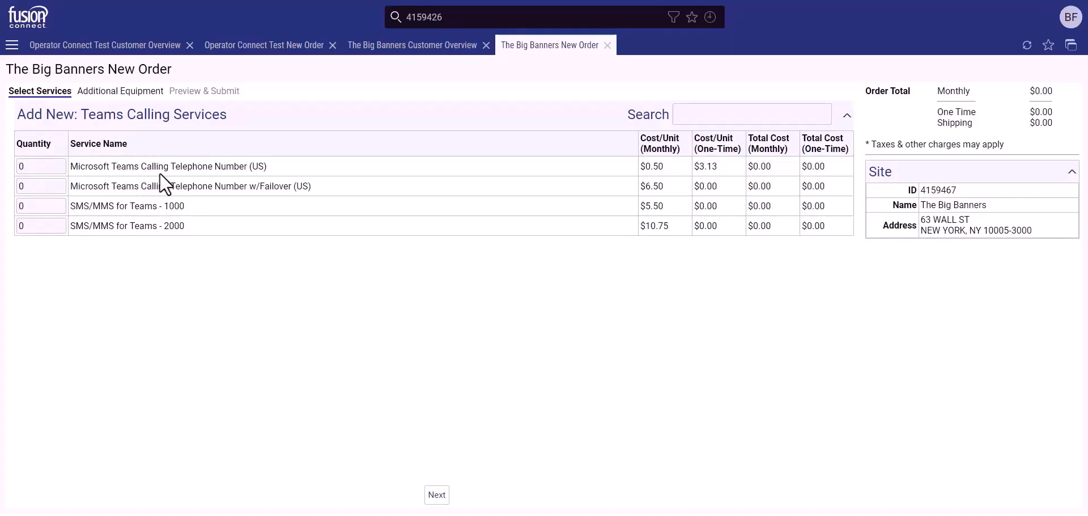
Review the US telephone number, US failover and SMS/MMS for Teams - 1000 services.
drag(146, 165, 266, 166)
click(267, 166)
drag(216, 187, 316, 187)
click(304, 189)
drag(135, 207, 193, 207)
click(177, 206)
Set the SMS/MMS for Teams - 2000 quantity to 1.
drag(111, 229, 182, 227)
click(182, 227)
click(63, 226)
click(59, 223)
Enter the service contact's full name and e-mail address for the SMS/MMS service.
click(437, 494)
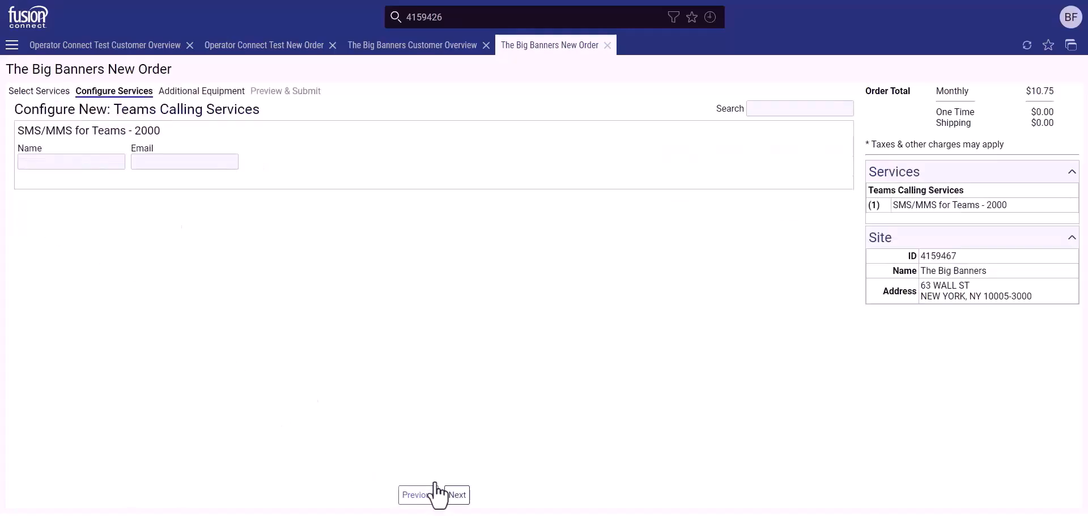
click(55, 164)
text(Jane Doe)
key(Tab)
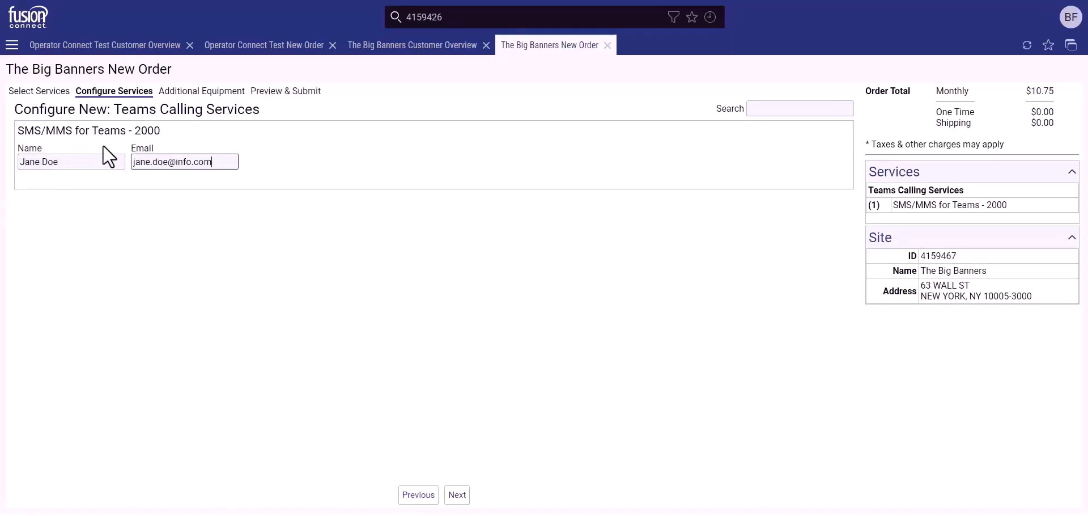
Leave additional equipment unselected and review the SMS/MMS service on the Preview & Submit page.
click(447, 488)
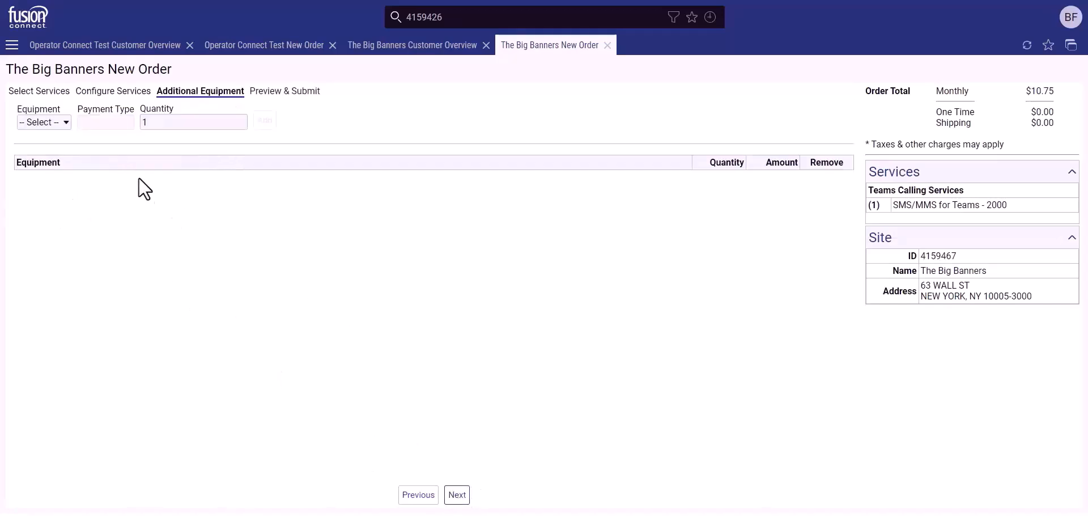
click(39, 123)
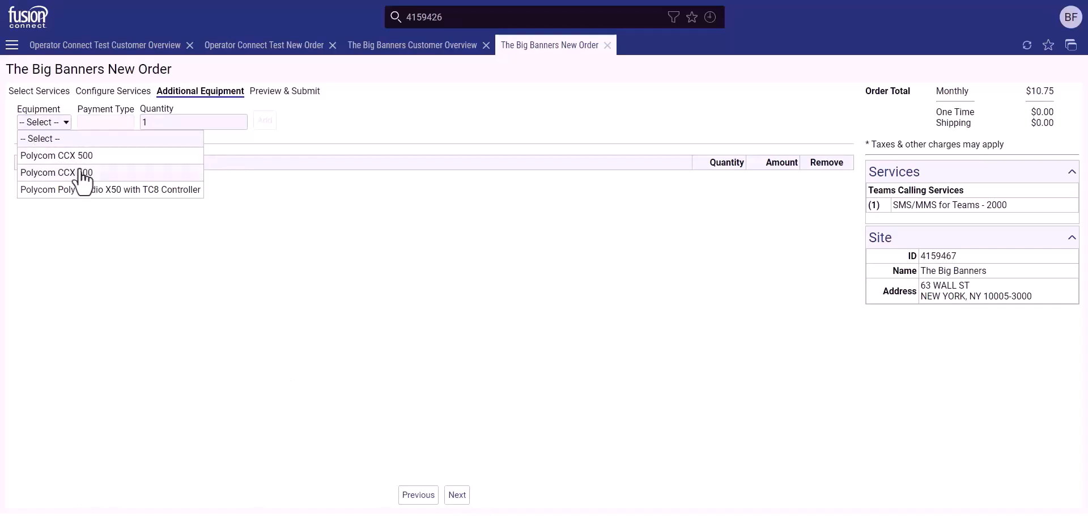
click(98, 233)
click(457, 495)
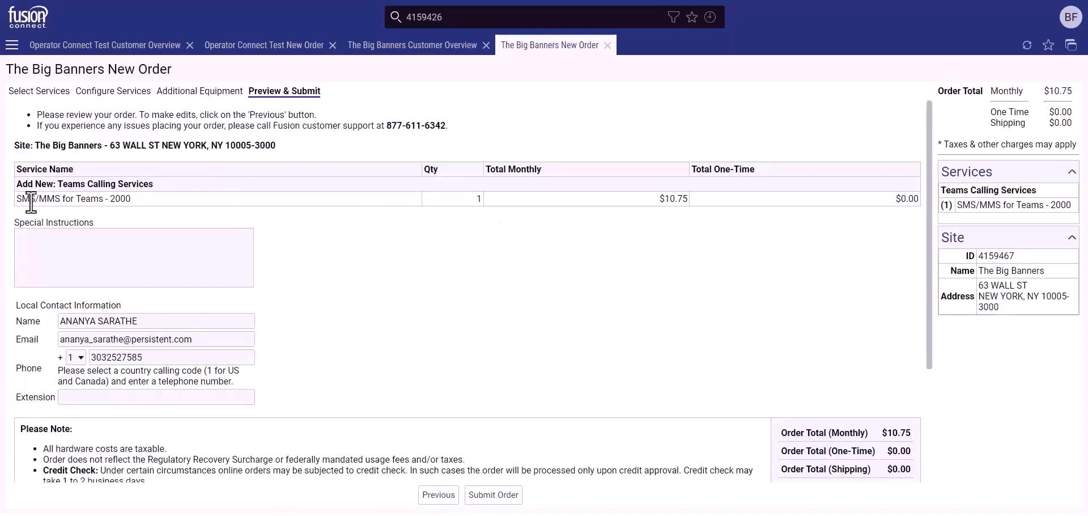
drag(28, 201, 138, 200)
click(139, 204)
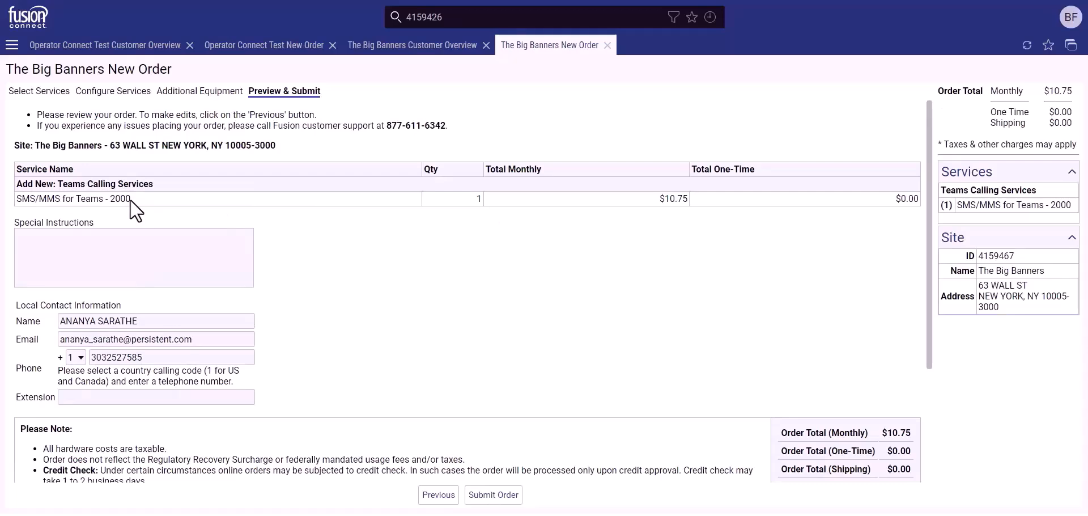